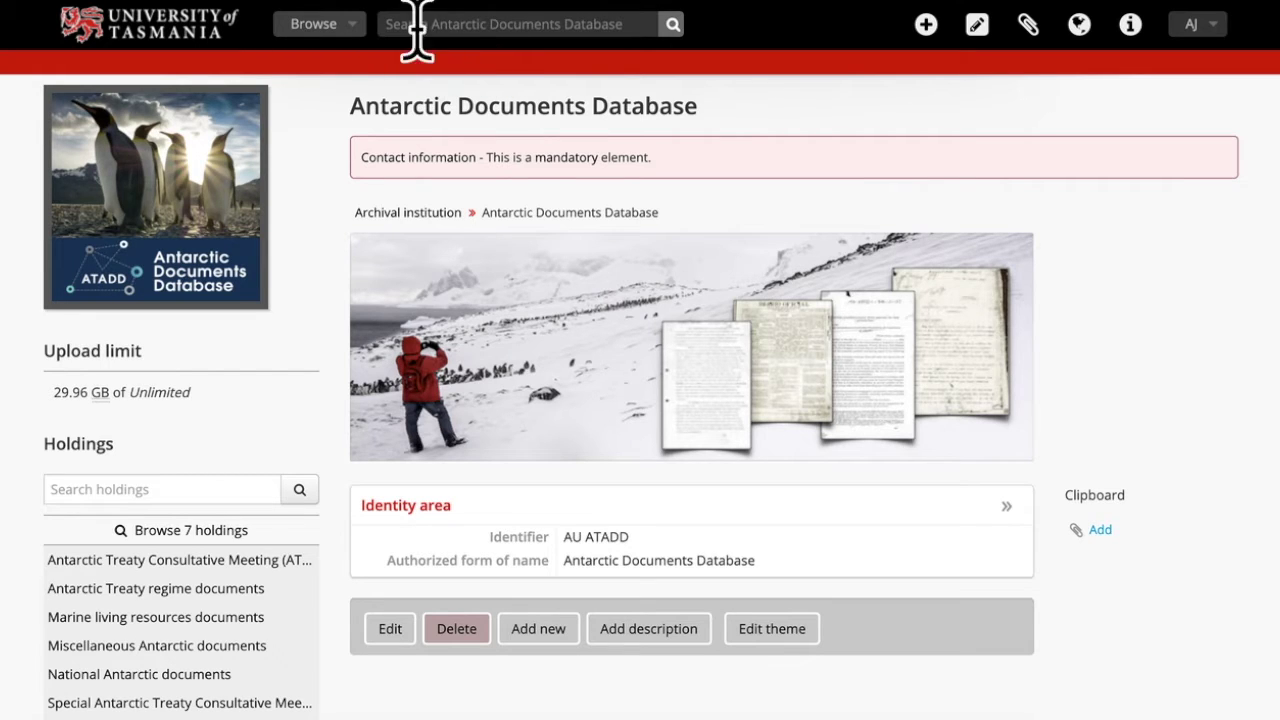
- Search the database for washington conference, returning 267 results
click(429, 26)
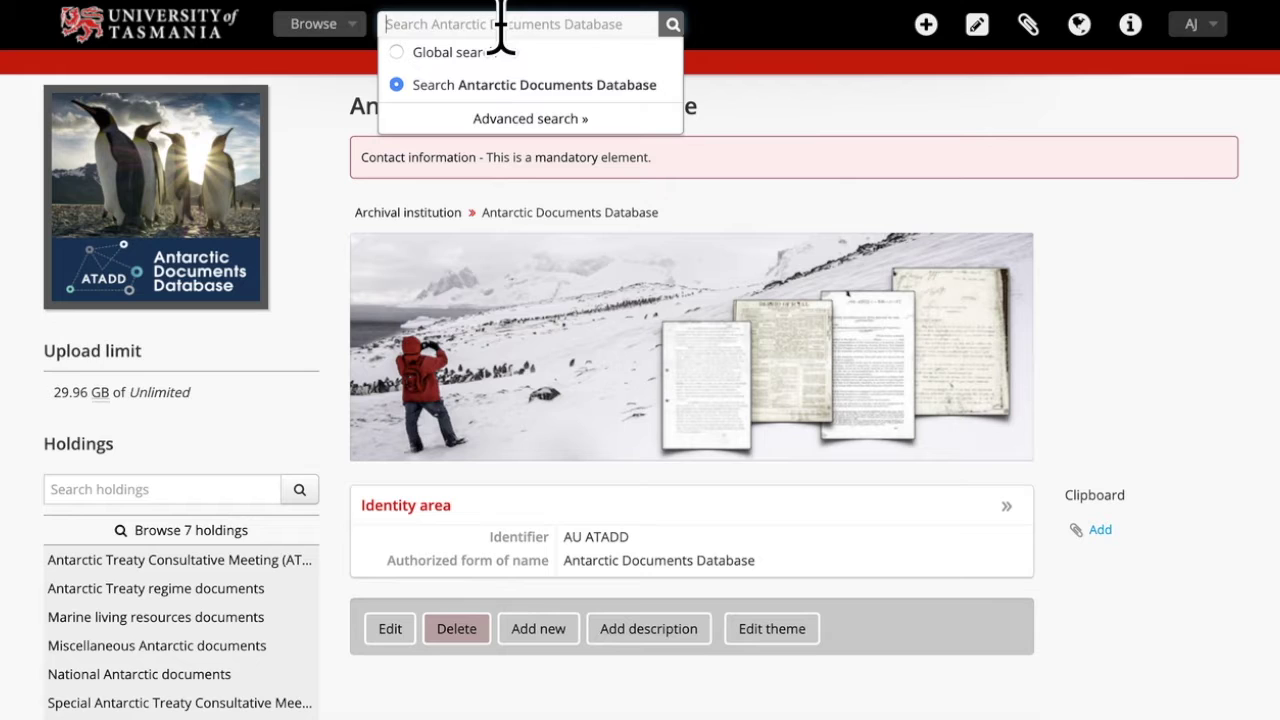
text(washington conference)
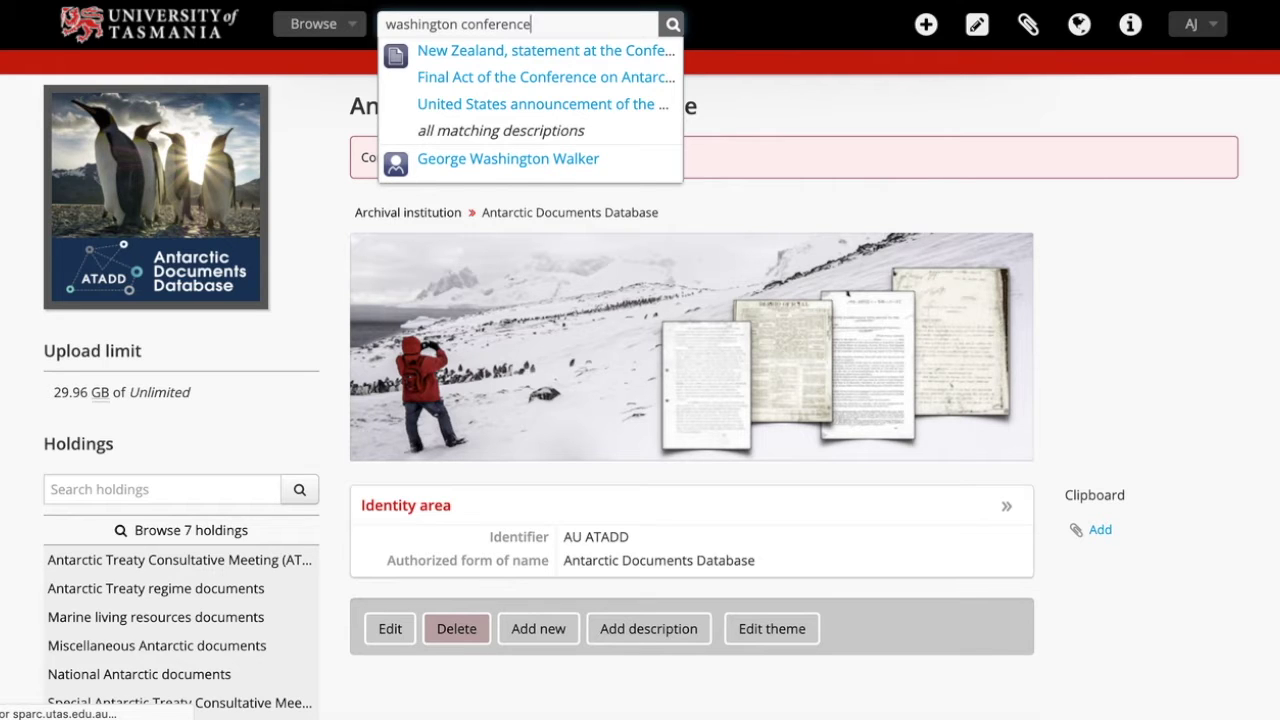
key(Return)
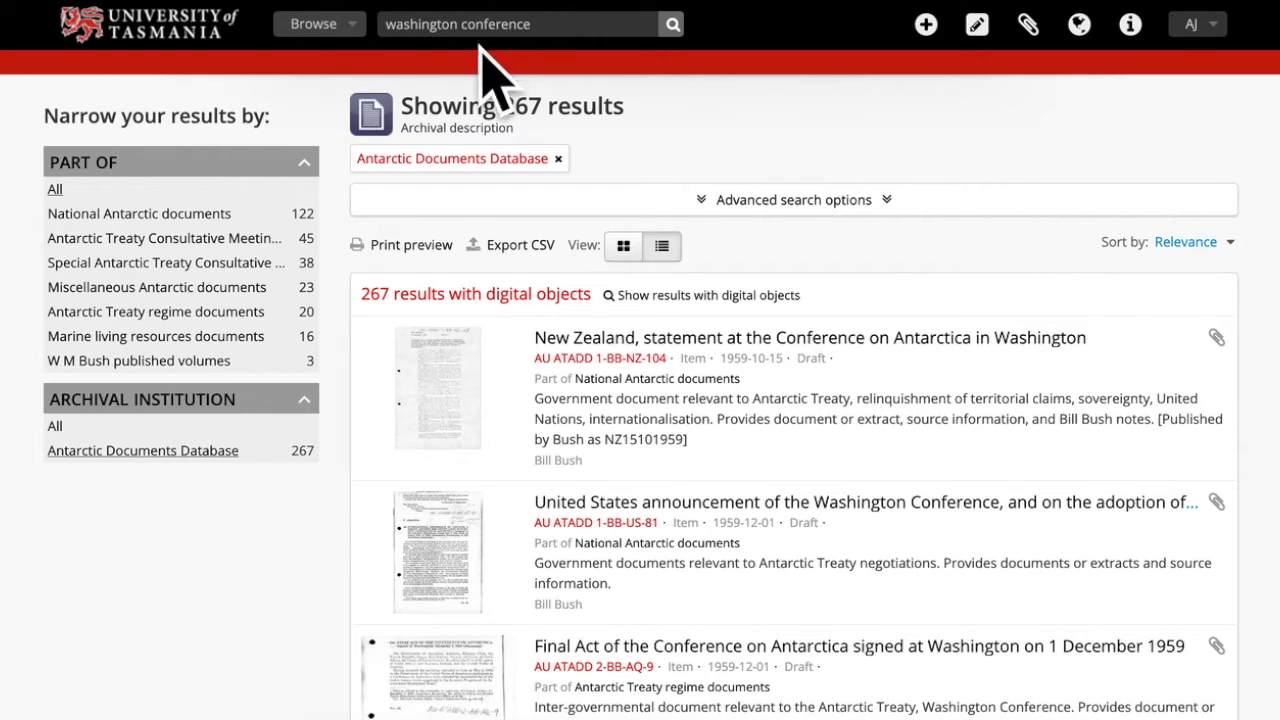
- Wrap washington conference in double quotes and rerun it as an exact phrase, leaving 24 results
click(385, 26)
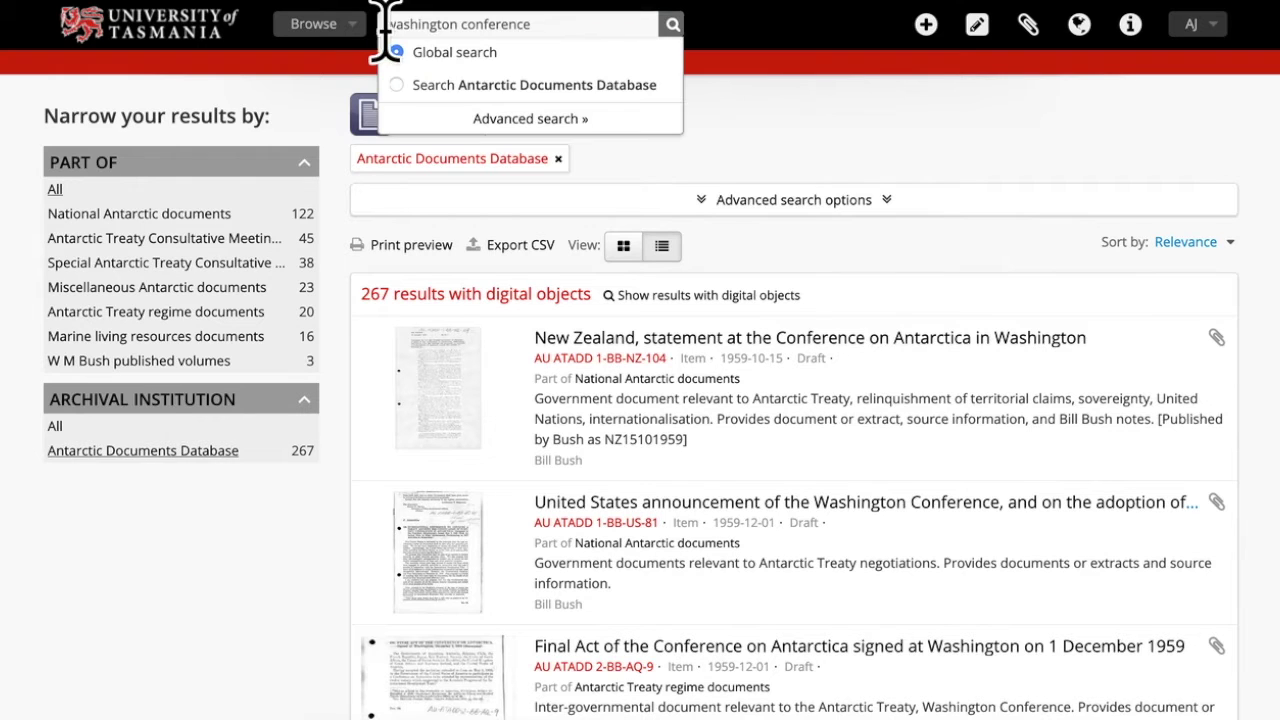
text(")
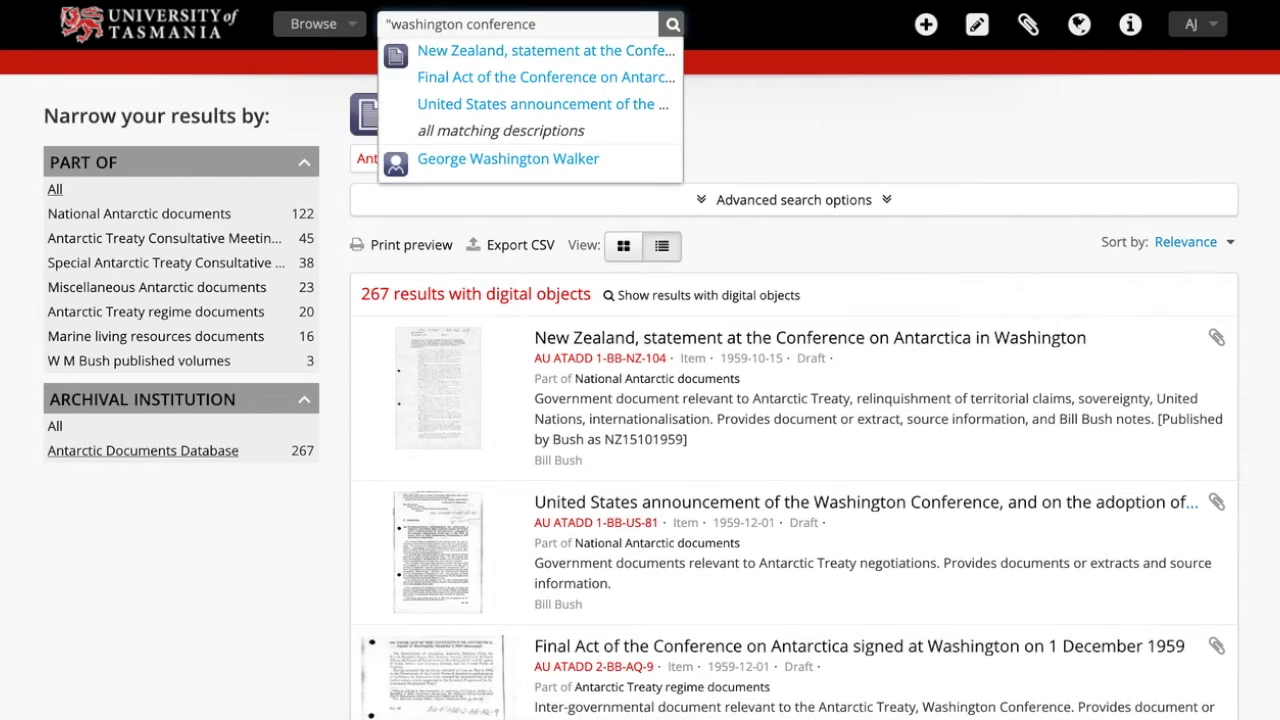
click(557, 26)
text(")
key(Return)
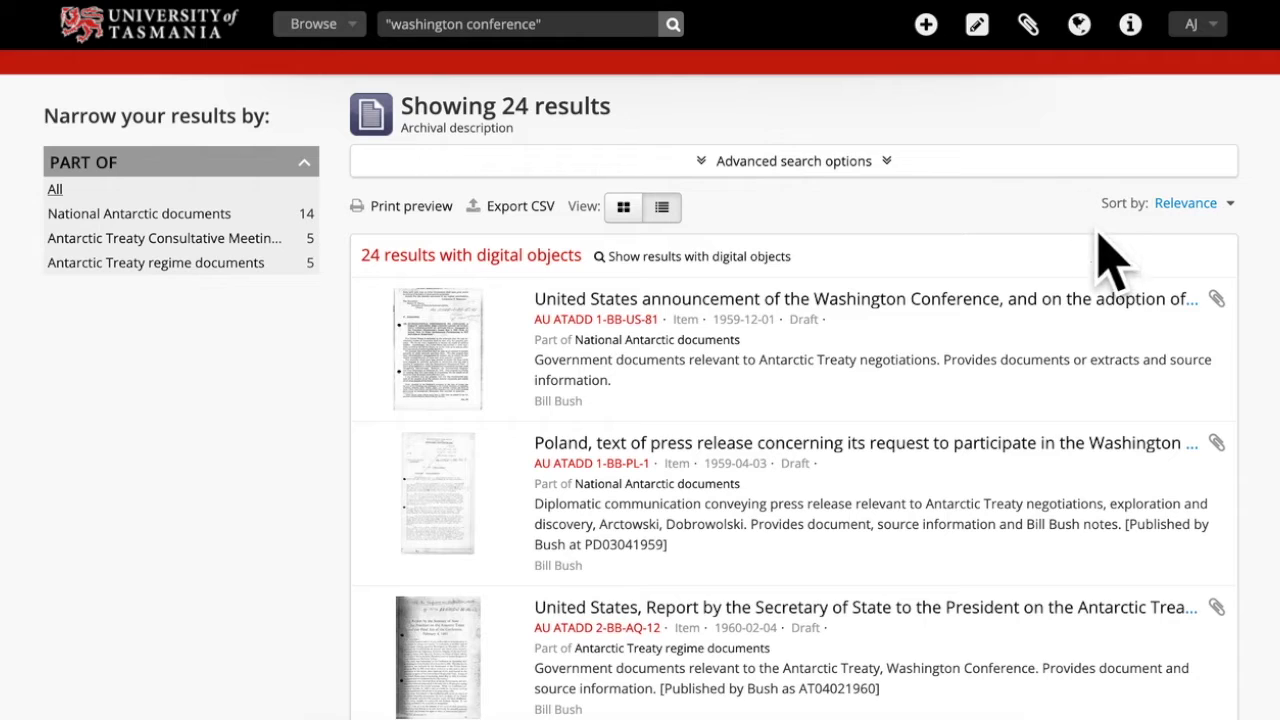
- Sort the 24 results by Start date, with the 1948 Norwegian note first
click(1195, 205)
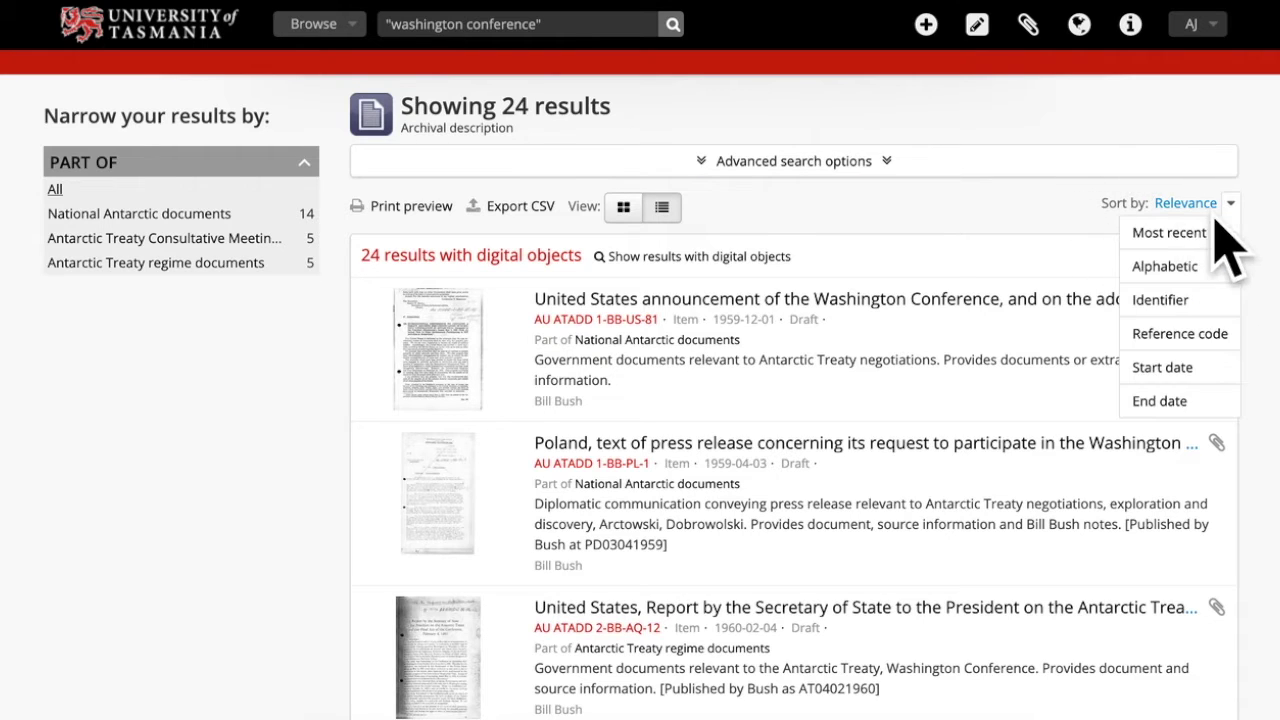
click(1165, 368)
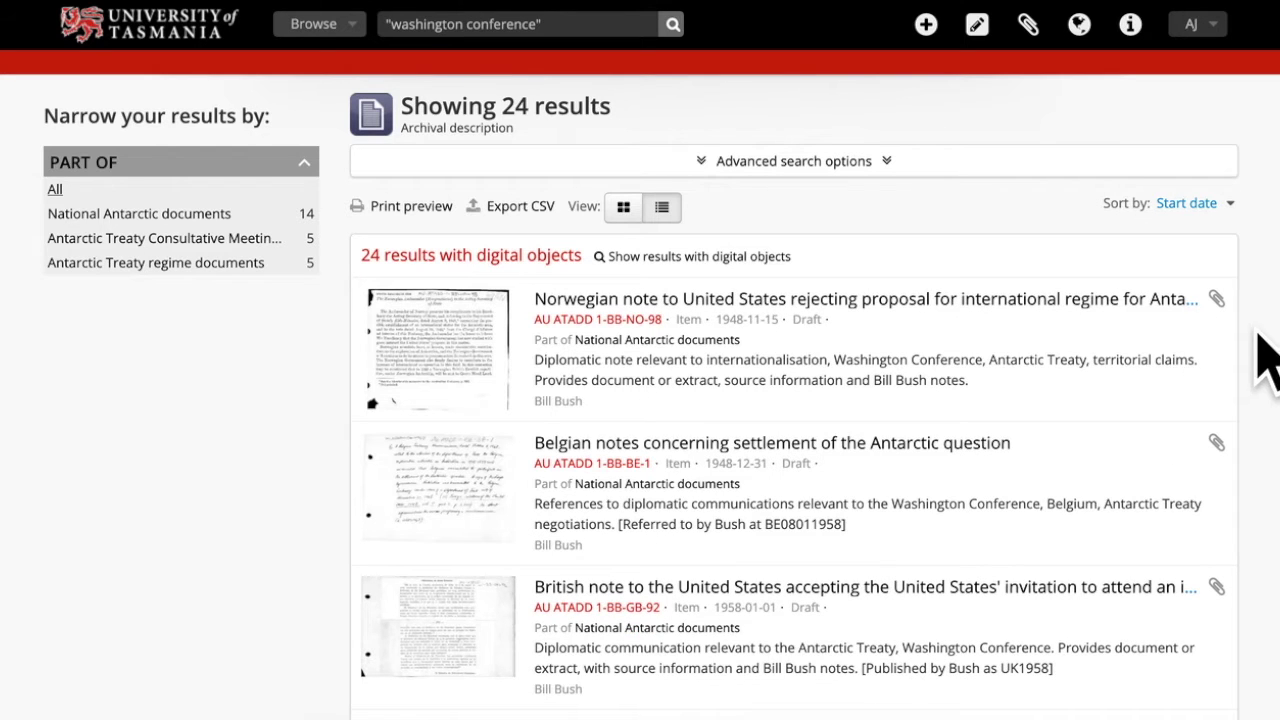
scroll(1268, 355, down, 4)
scroll(1268, 355, down, 17)
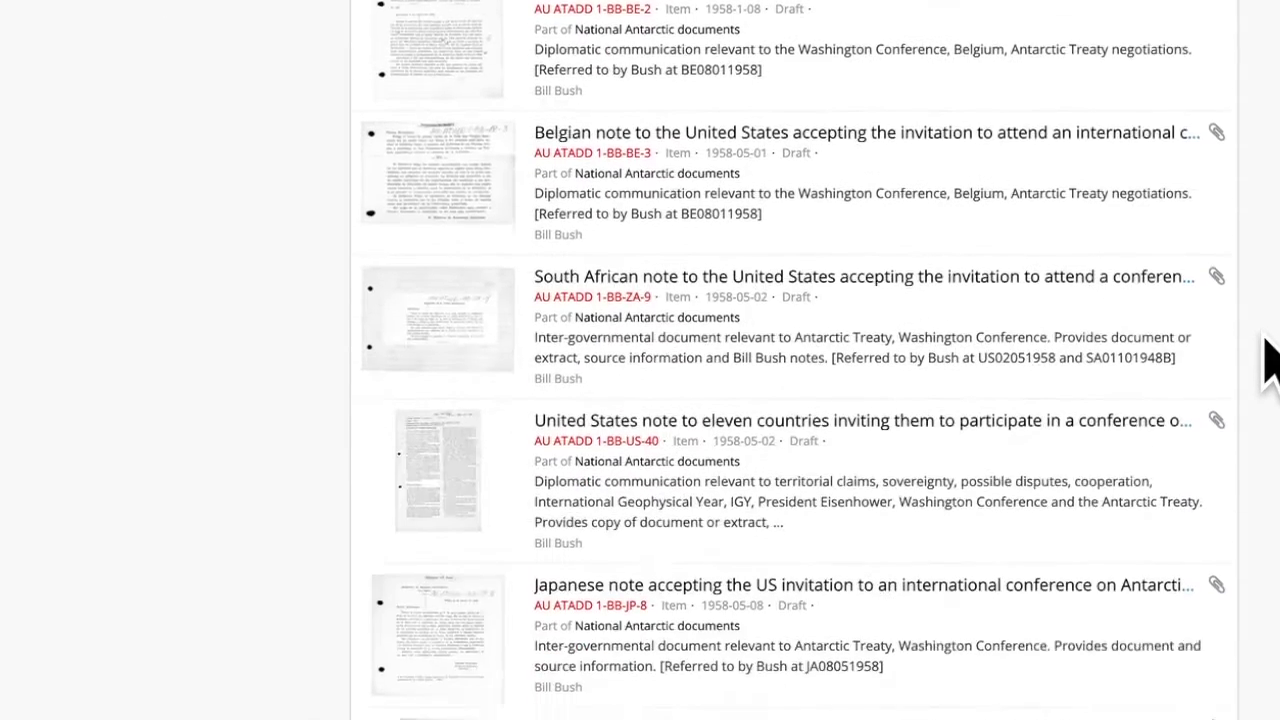
scroll(1268, 360, up, 20)
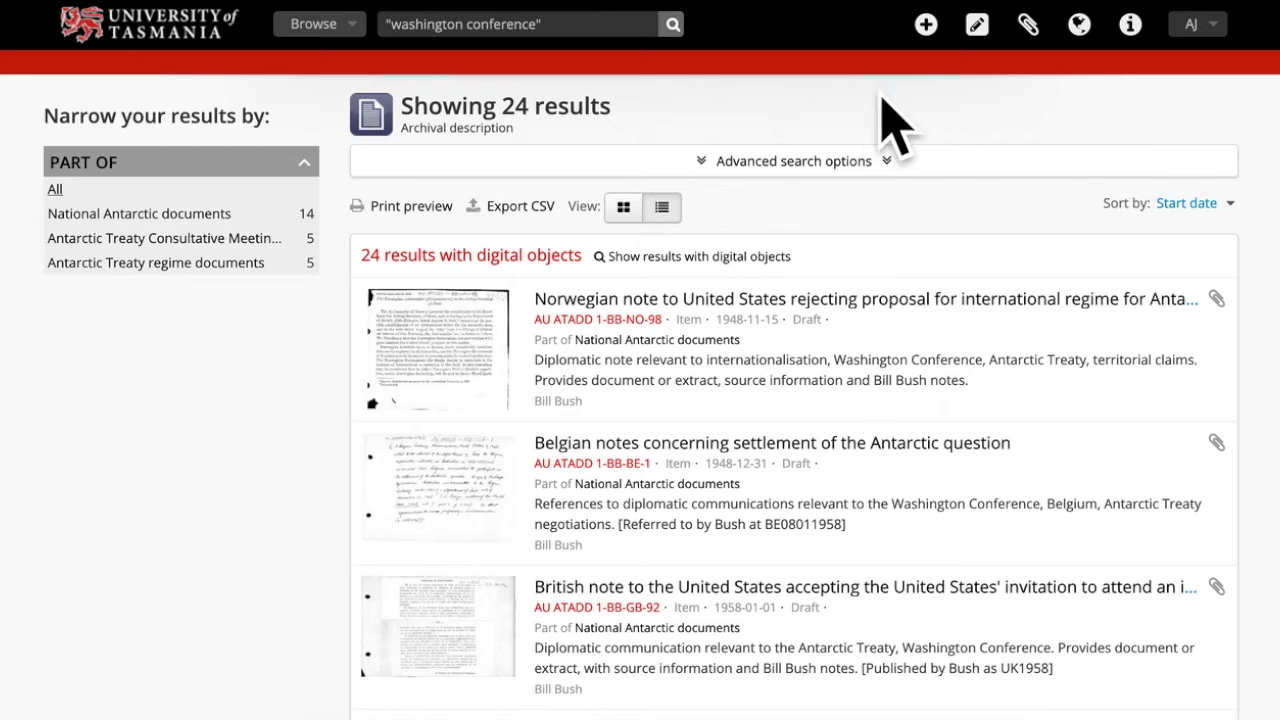
- Filter the phrase search by date range Start 1958 to End 1959 in Advanced search options
click(838, 164)
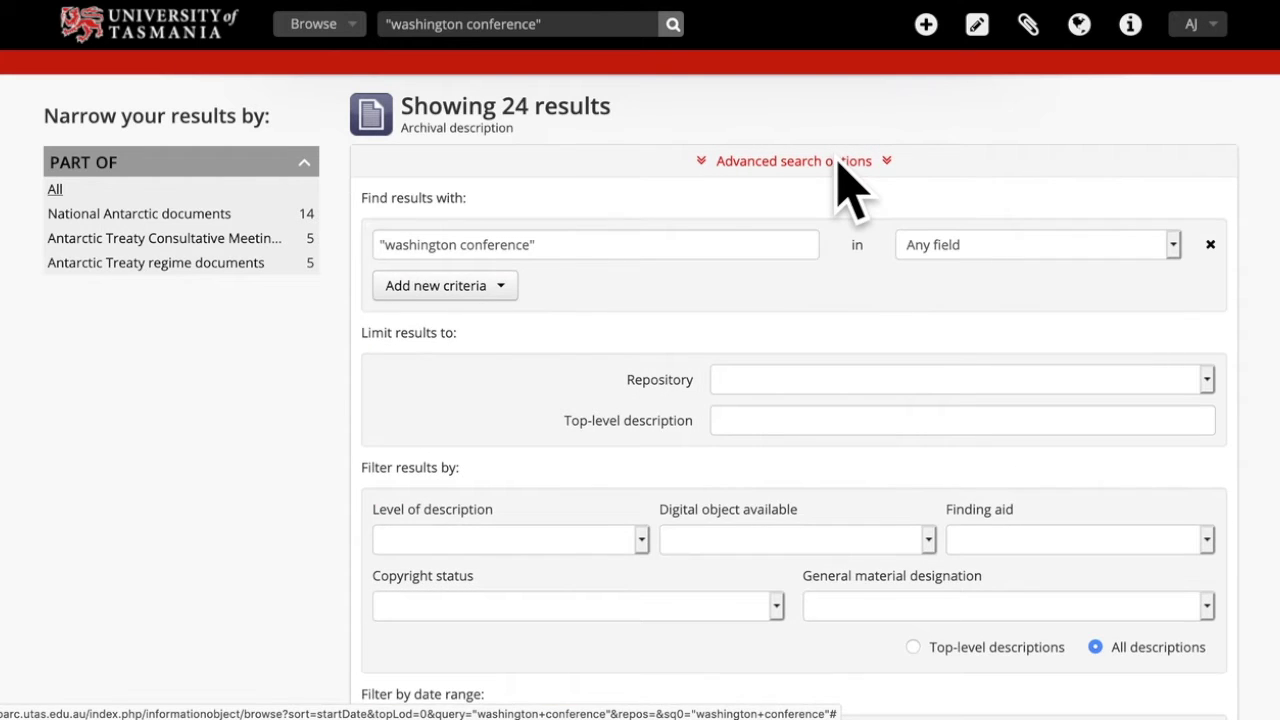
scroll(840, 255, down, 2)
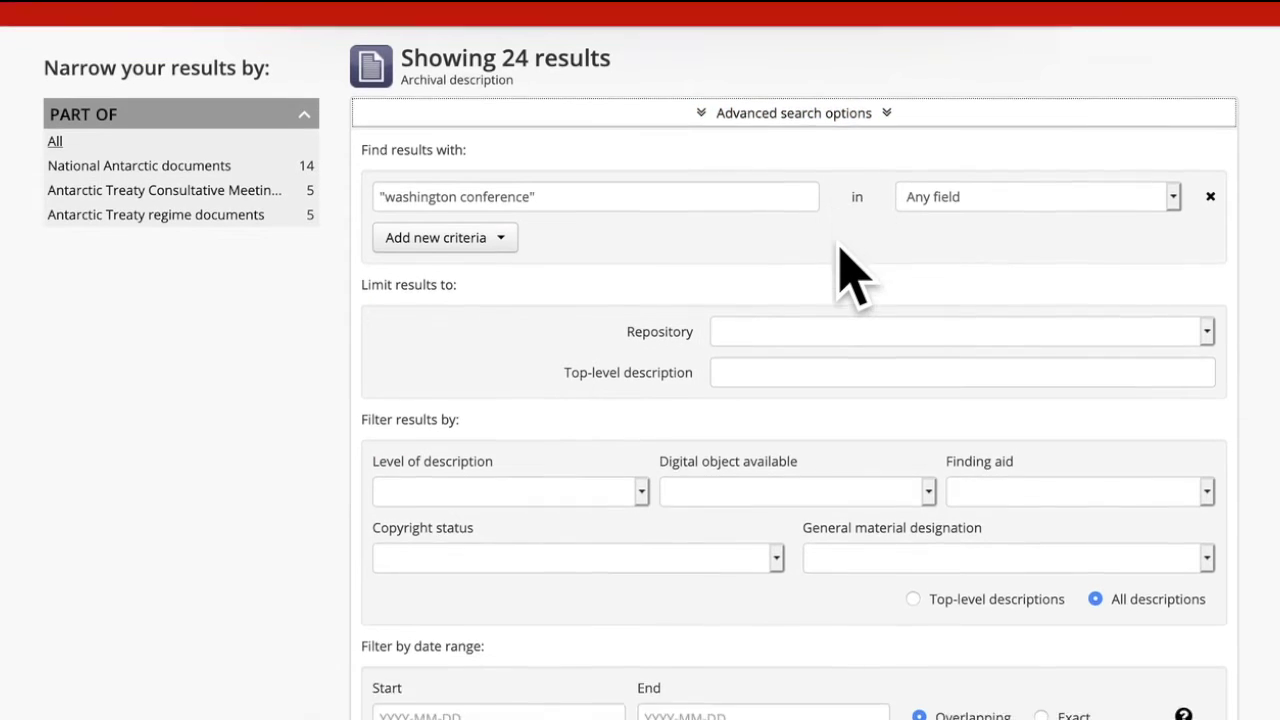
scroll(850, 278, down, 3)
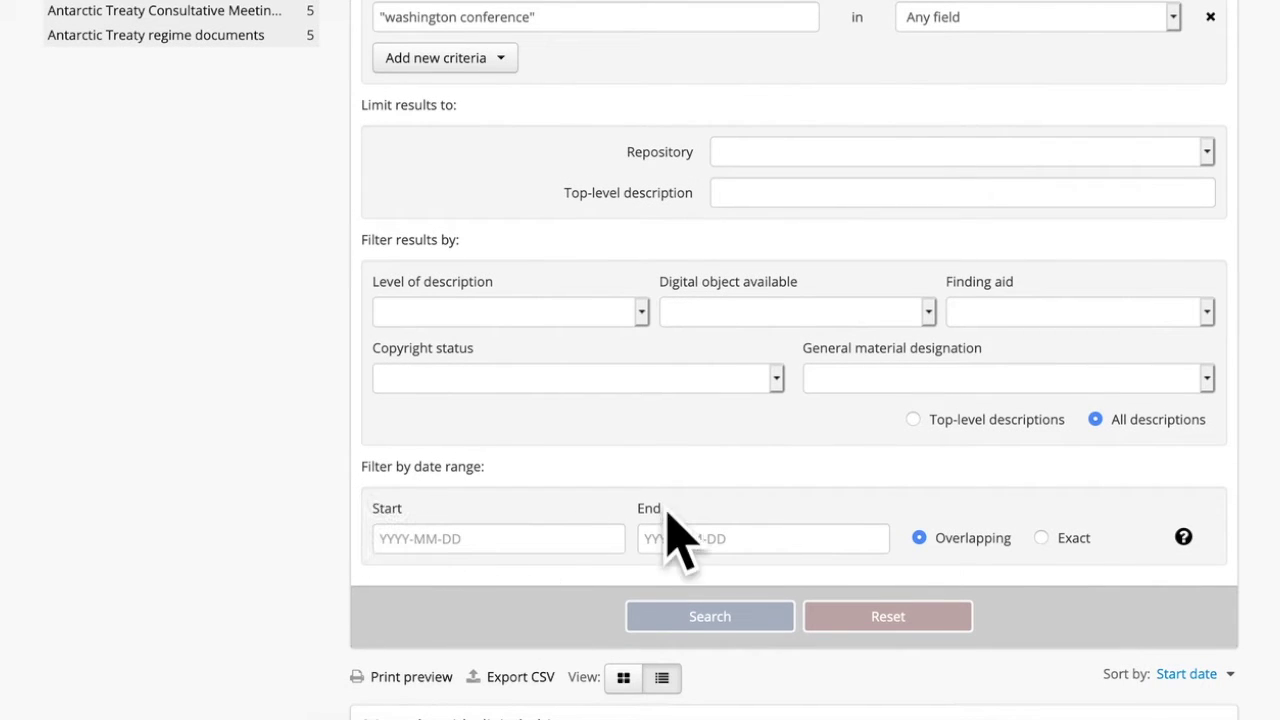
click(466, 540)
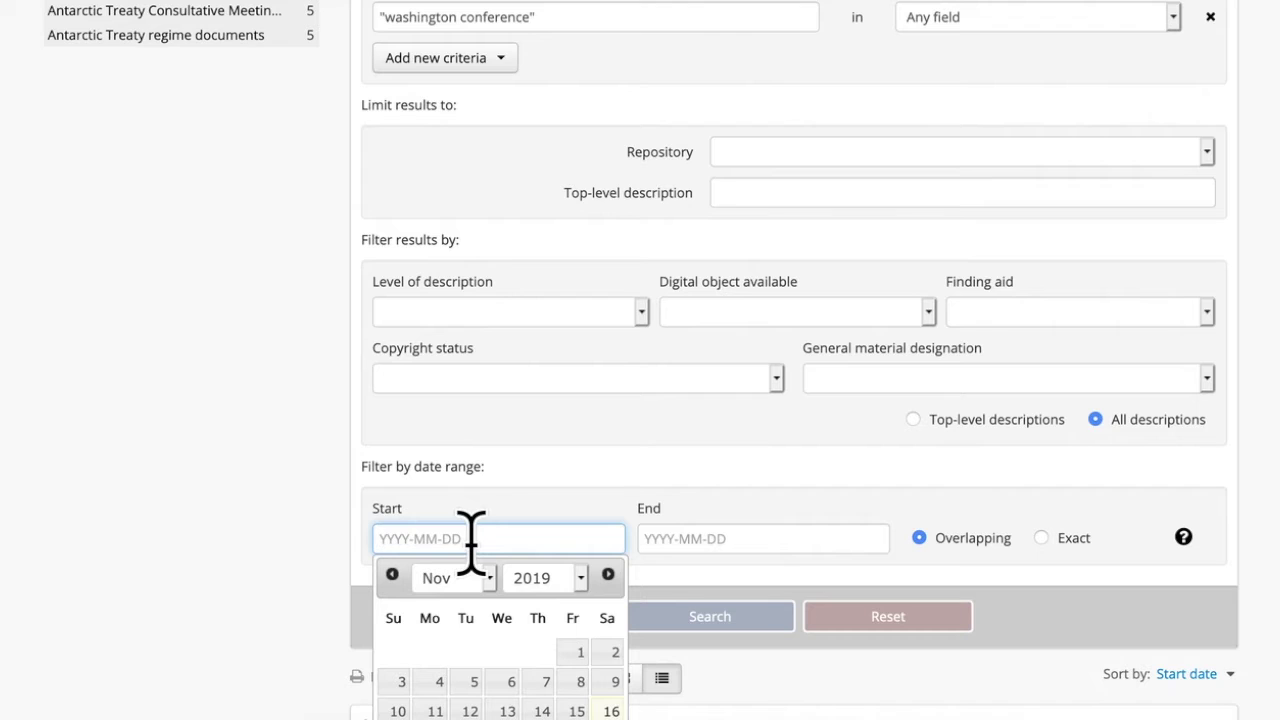
text(1958)
click(657, 538)
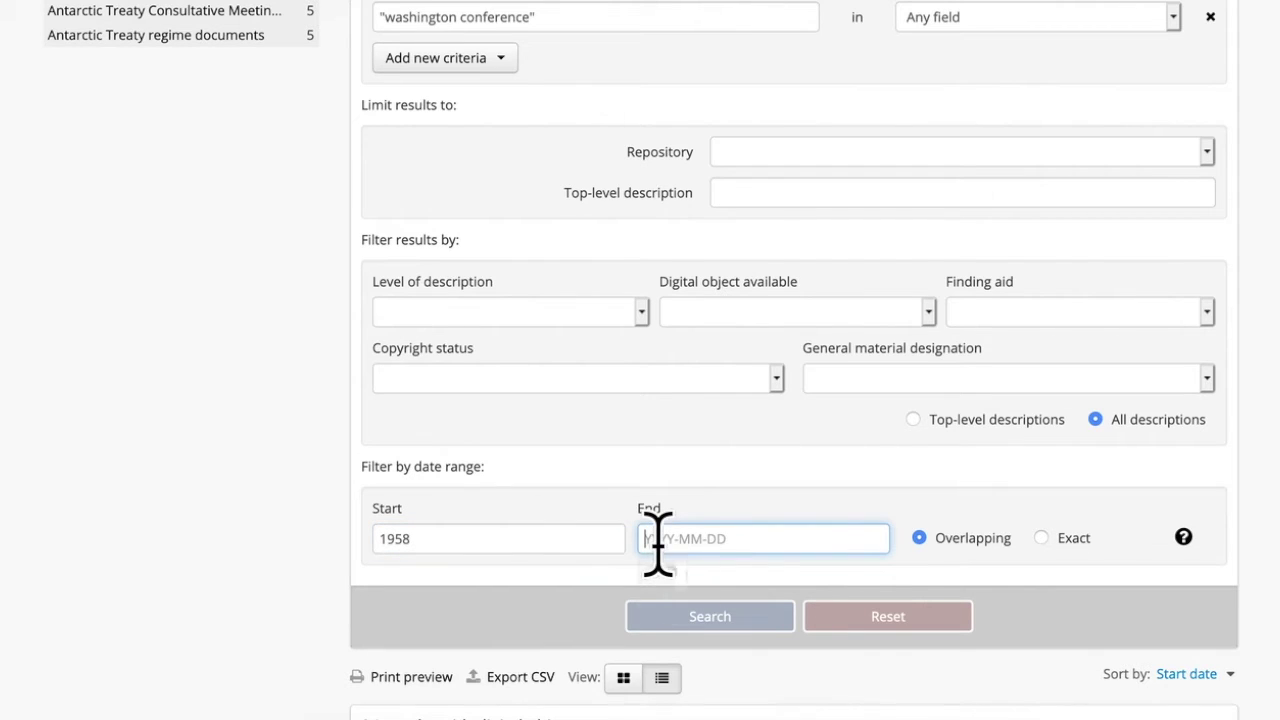
text(1959)
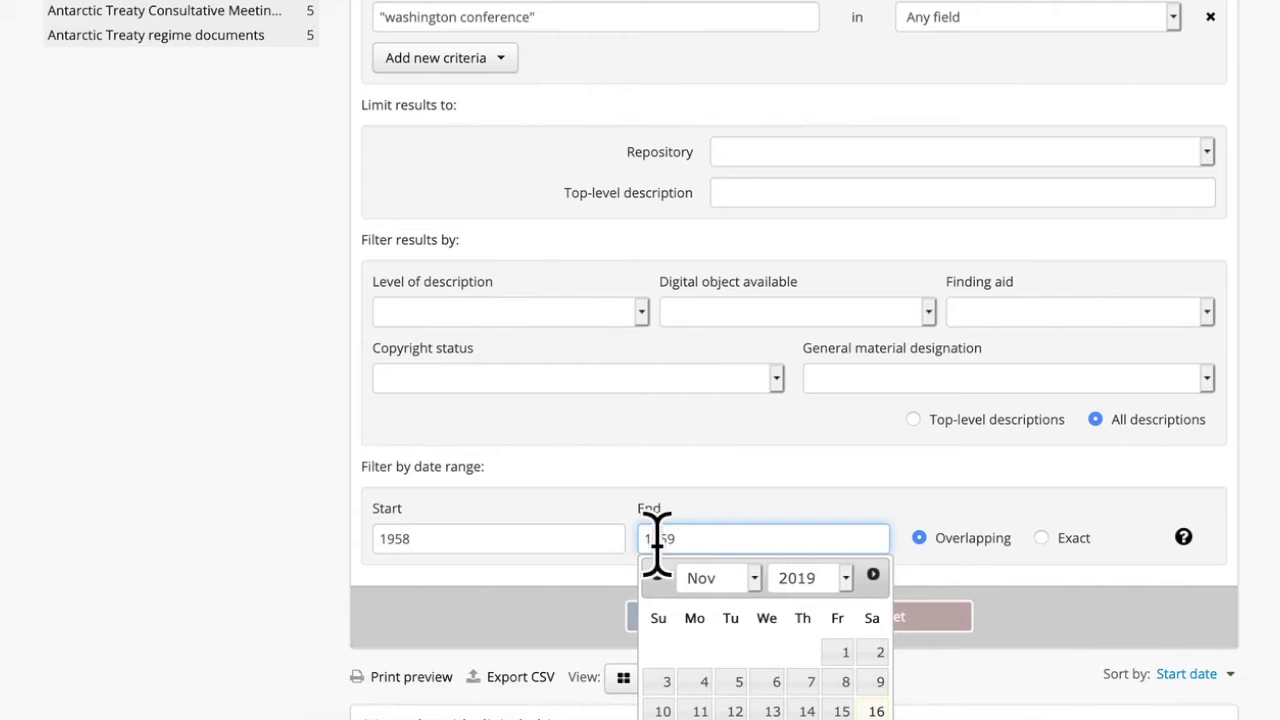
click(1022, 590)
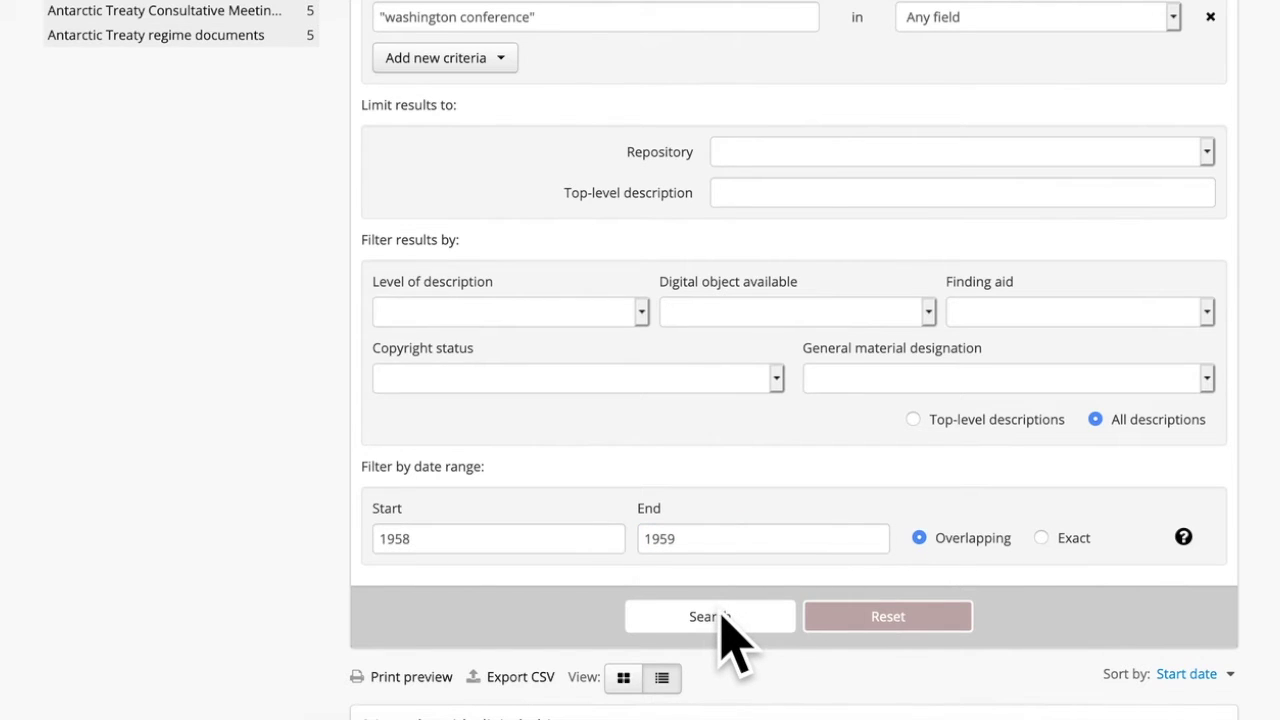
click(721, 615)
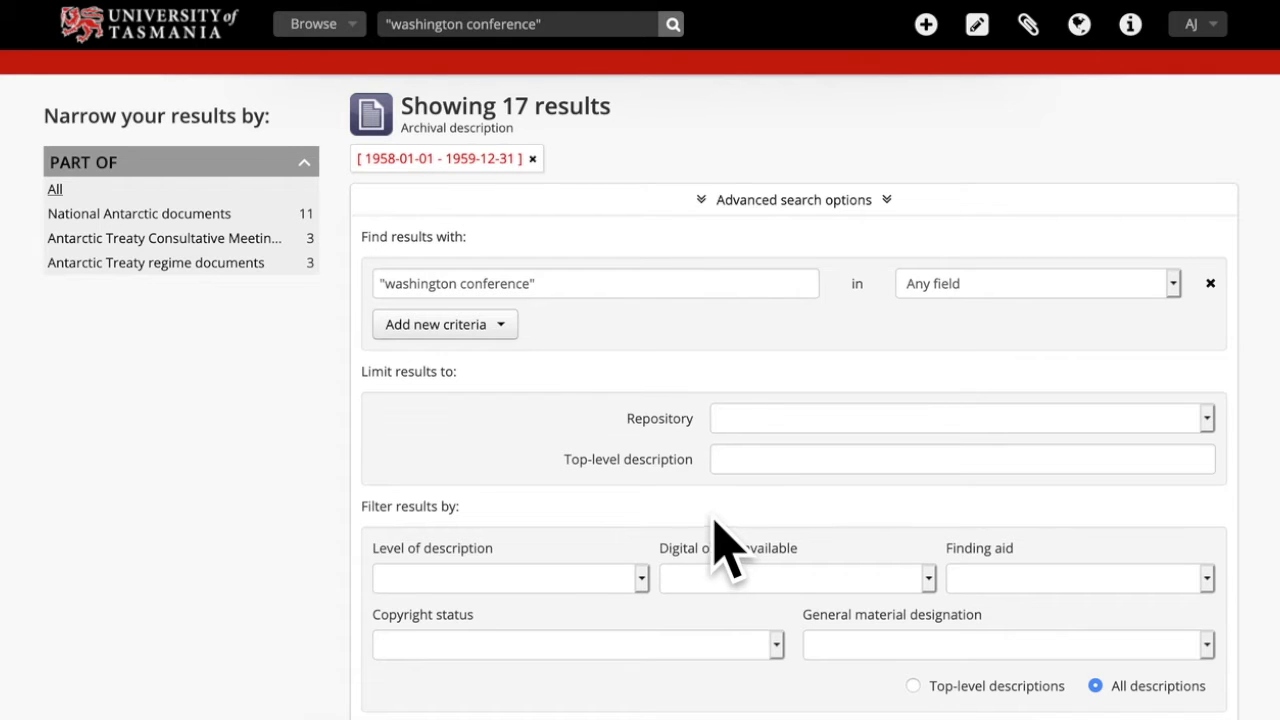
scroll(700, 420, down, 7)
scroll(698, 422, down, 9)
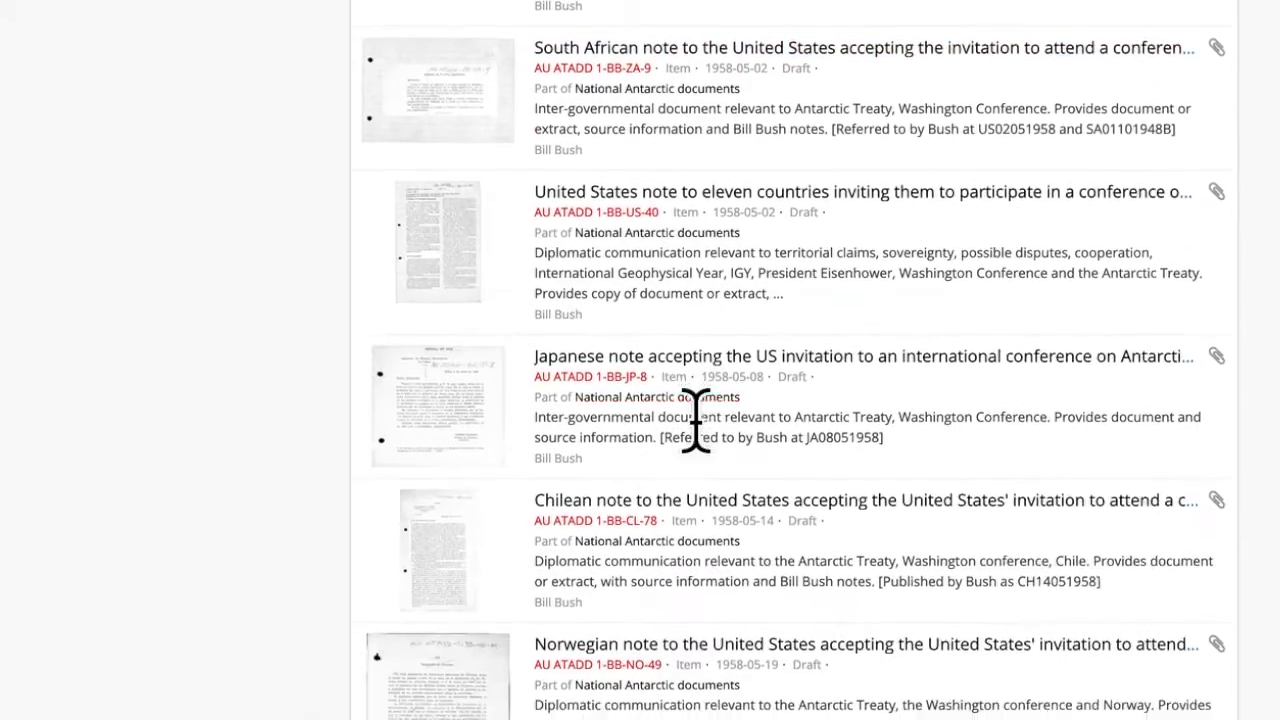
scroll(698, 420, down, 1)
scroll(700, 450, up, 12)
scroll(700, 445, up, 4)
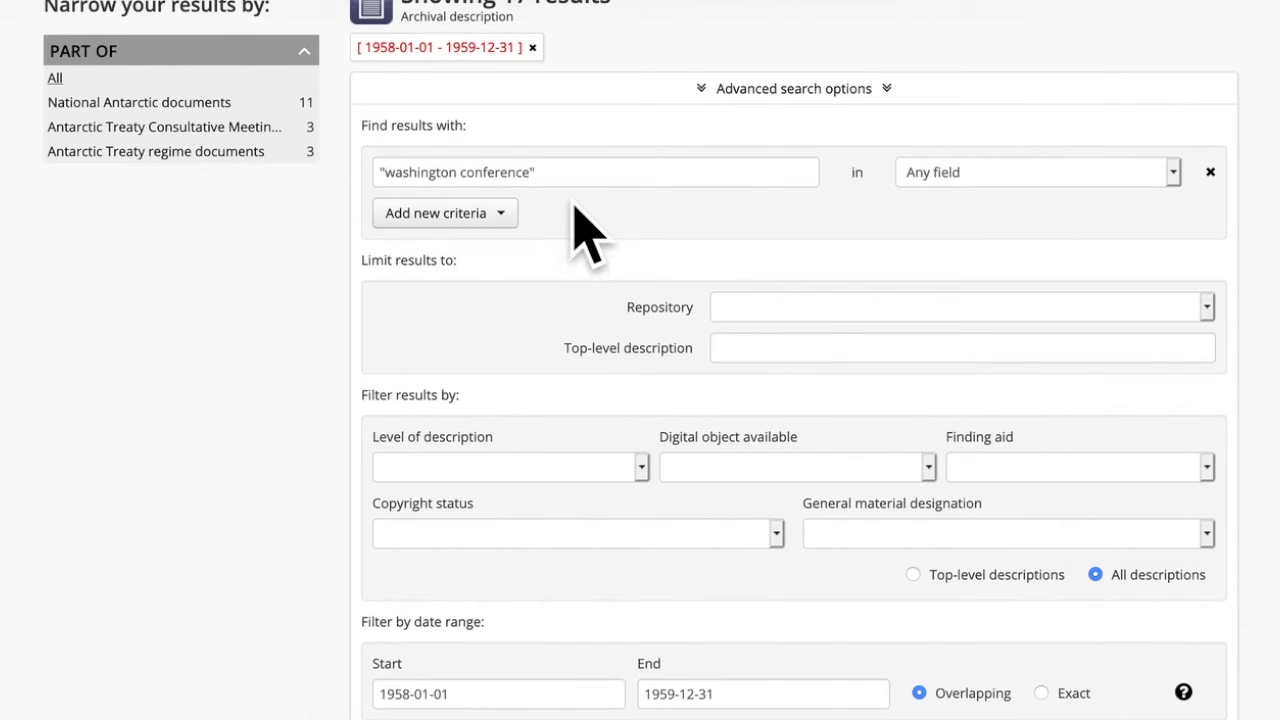
- Add an And criterion for Chile and search, narrowing results to 9
click(500, 215)
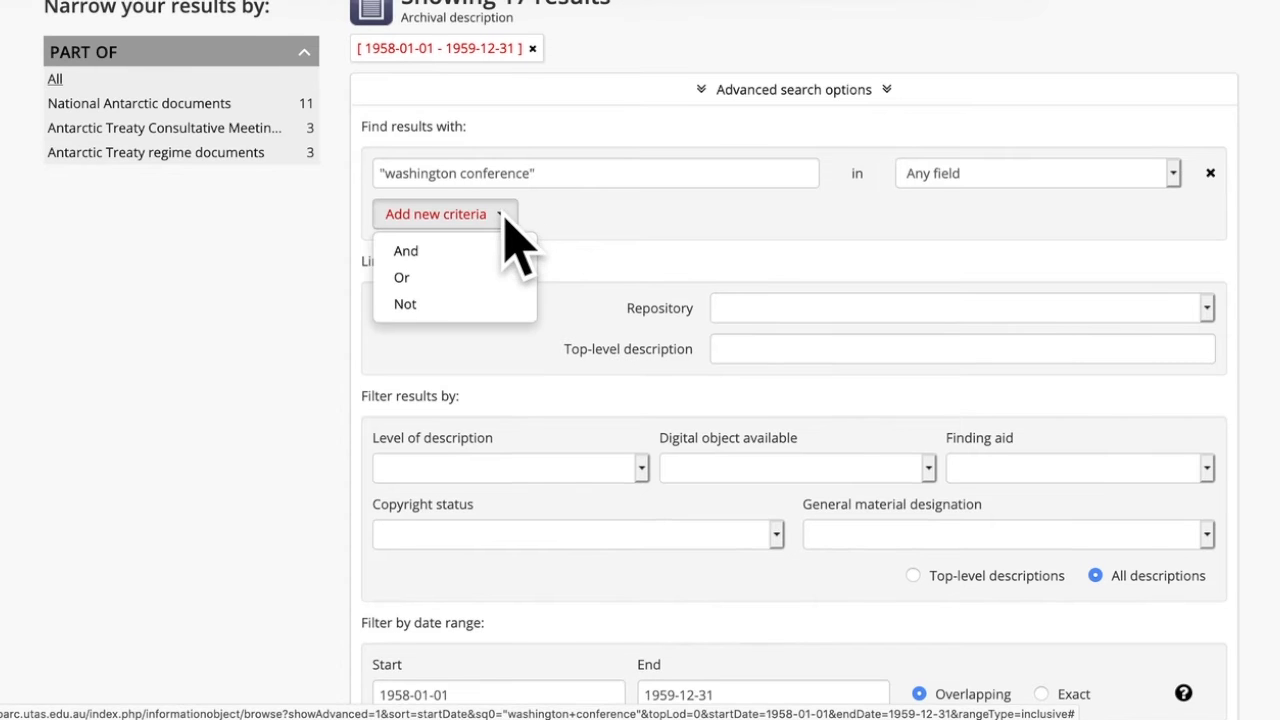
click(417, 254)
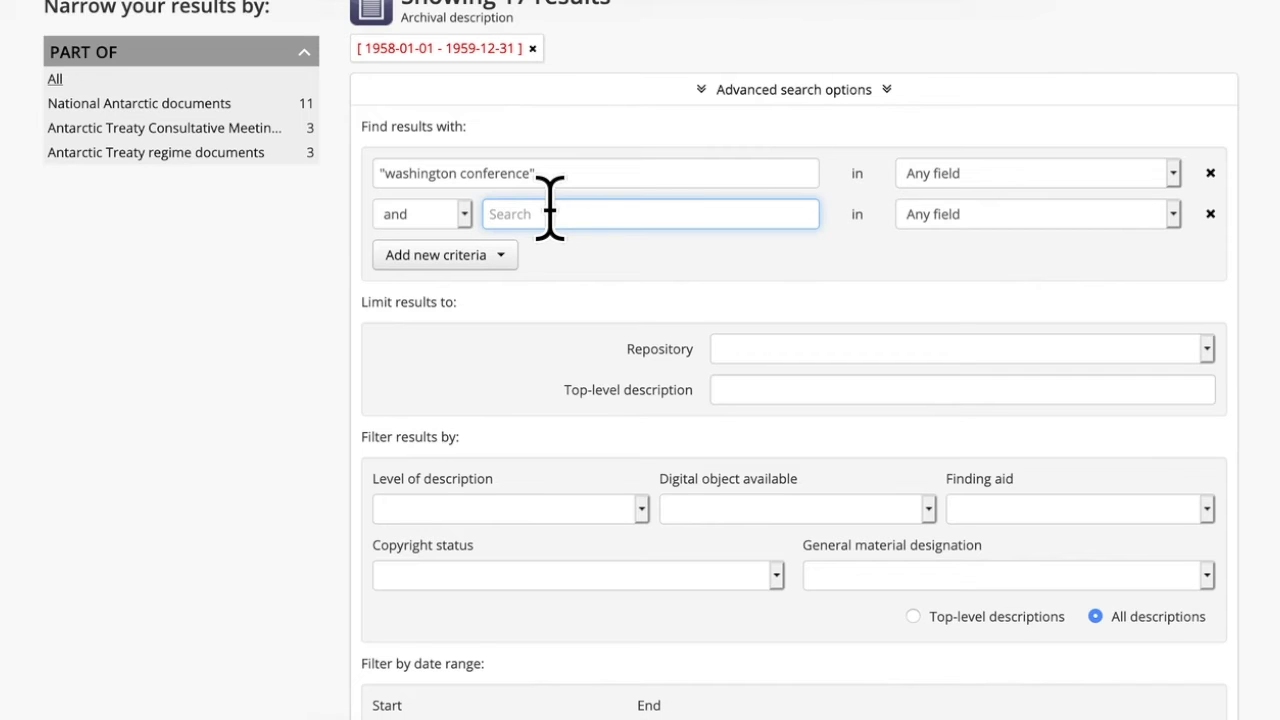
text(Chile)
scroll(603, 466, down, 5)
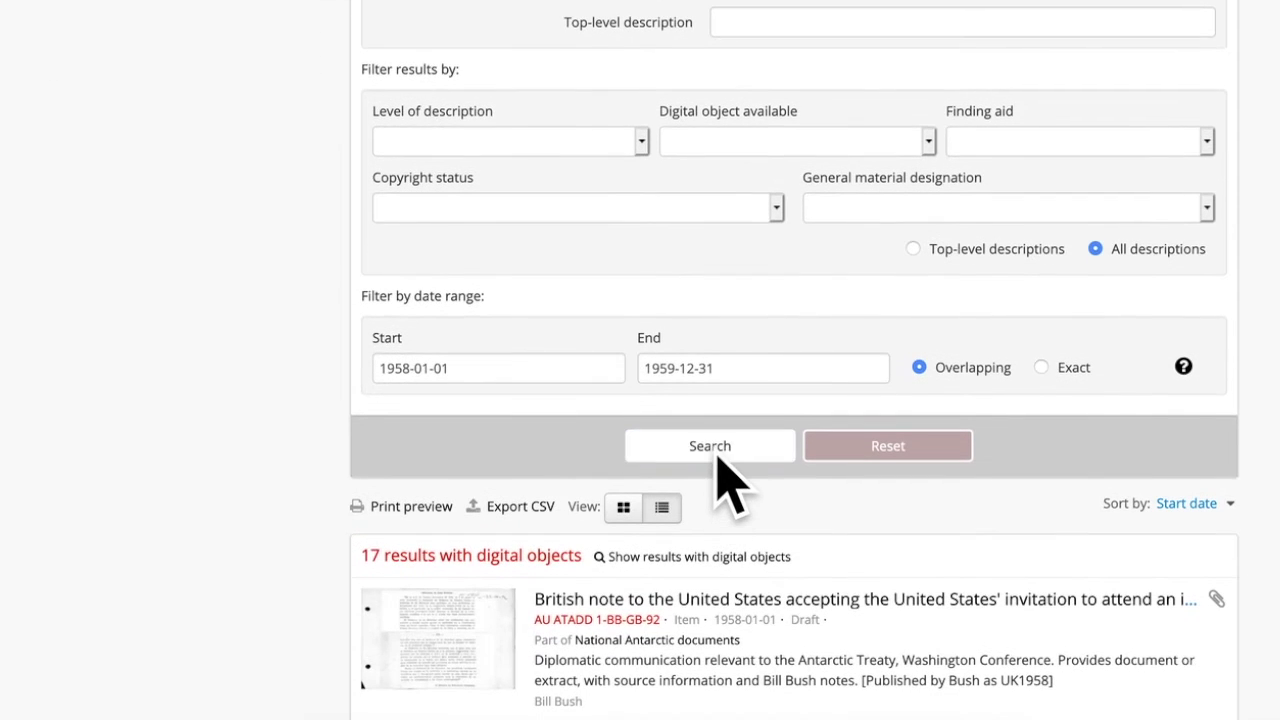
click(717, 458)
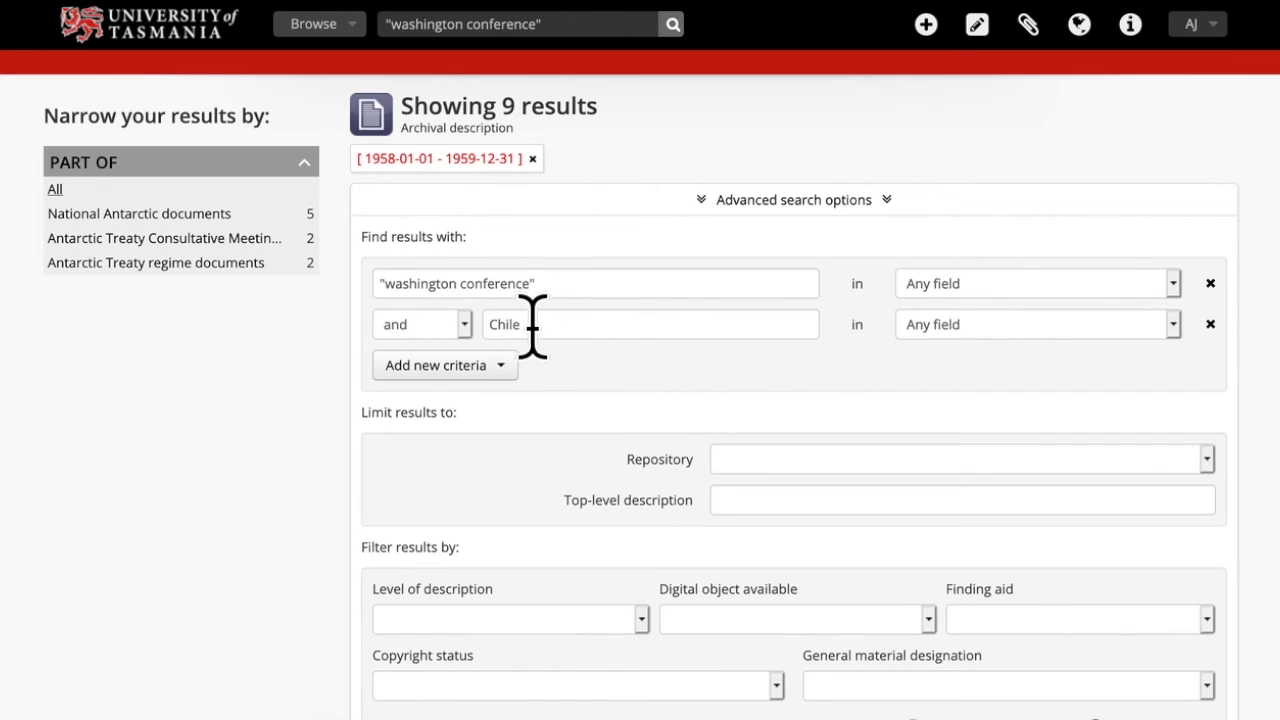
- Open item 1-BB-US-81's record and its attached PDF document
scroll(557, 390, down, 2)
scroll(557, 390, down, 1)
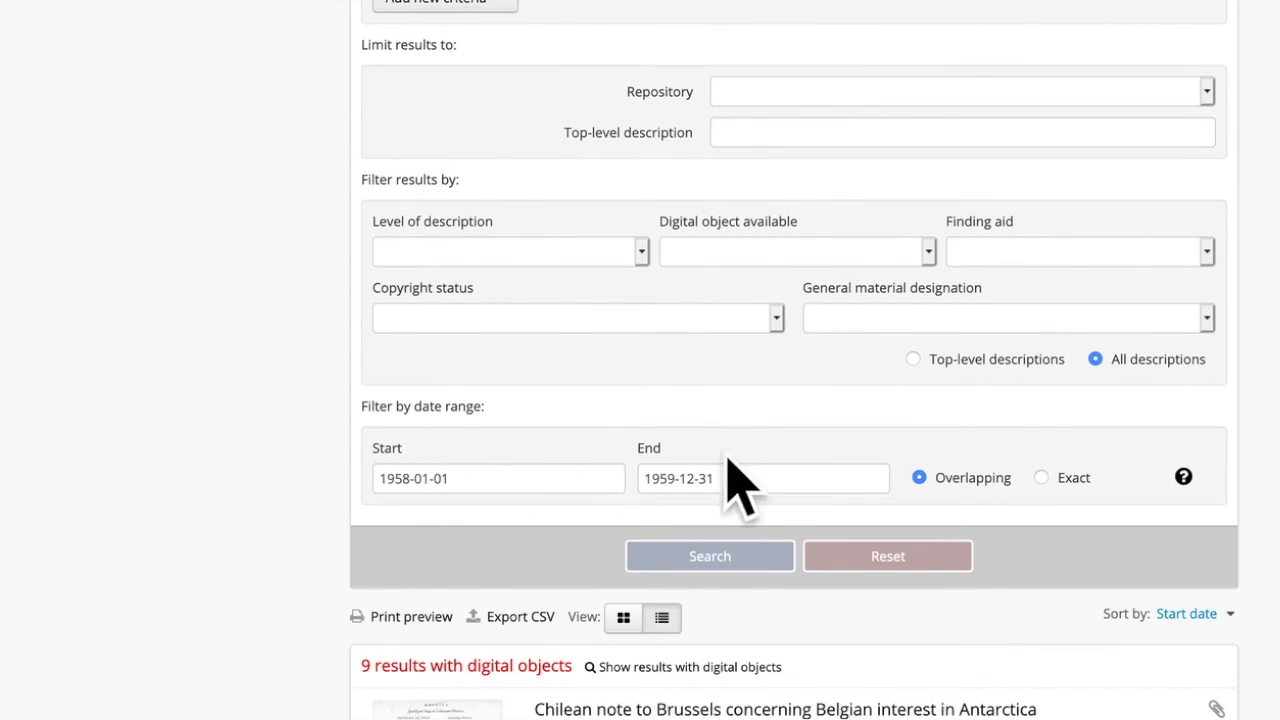
scroll(277, 443, down, 4)
scroll(265, 430, down, 5)
scroll(272, 462, down, 3)
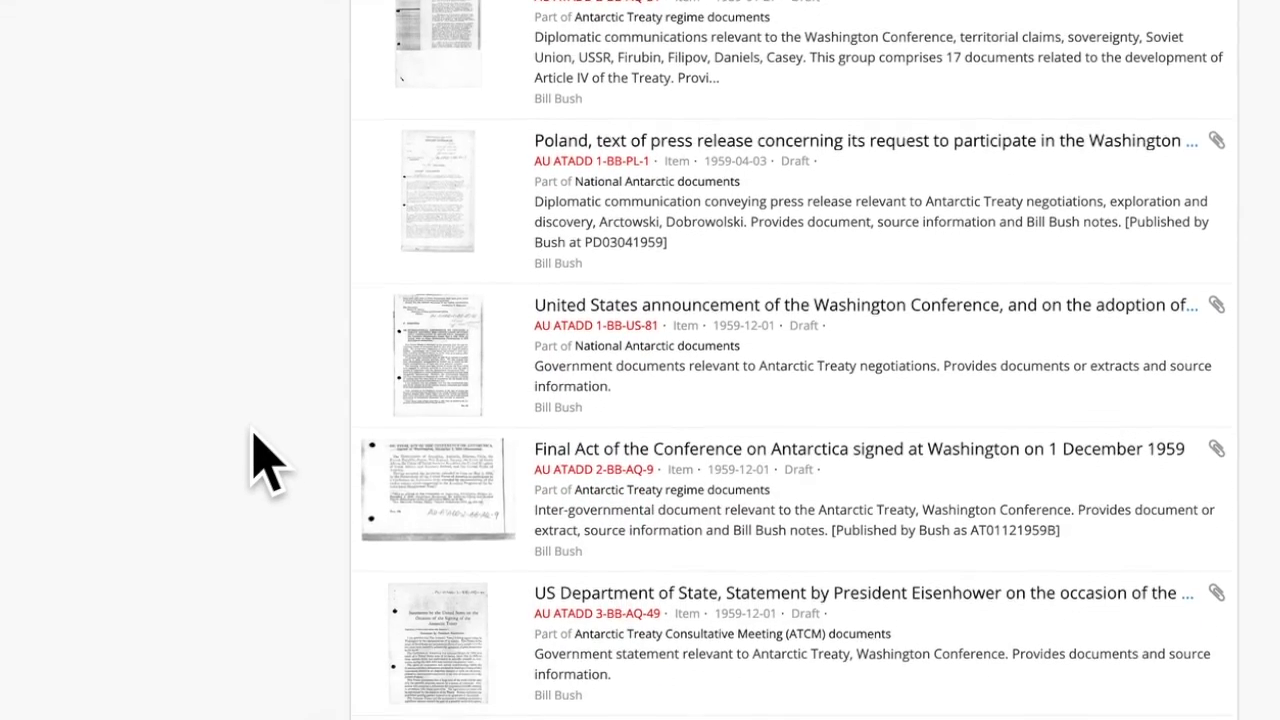
scroll(268, 462, down, 1)
scroll(253, 440, up, 1)
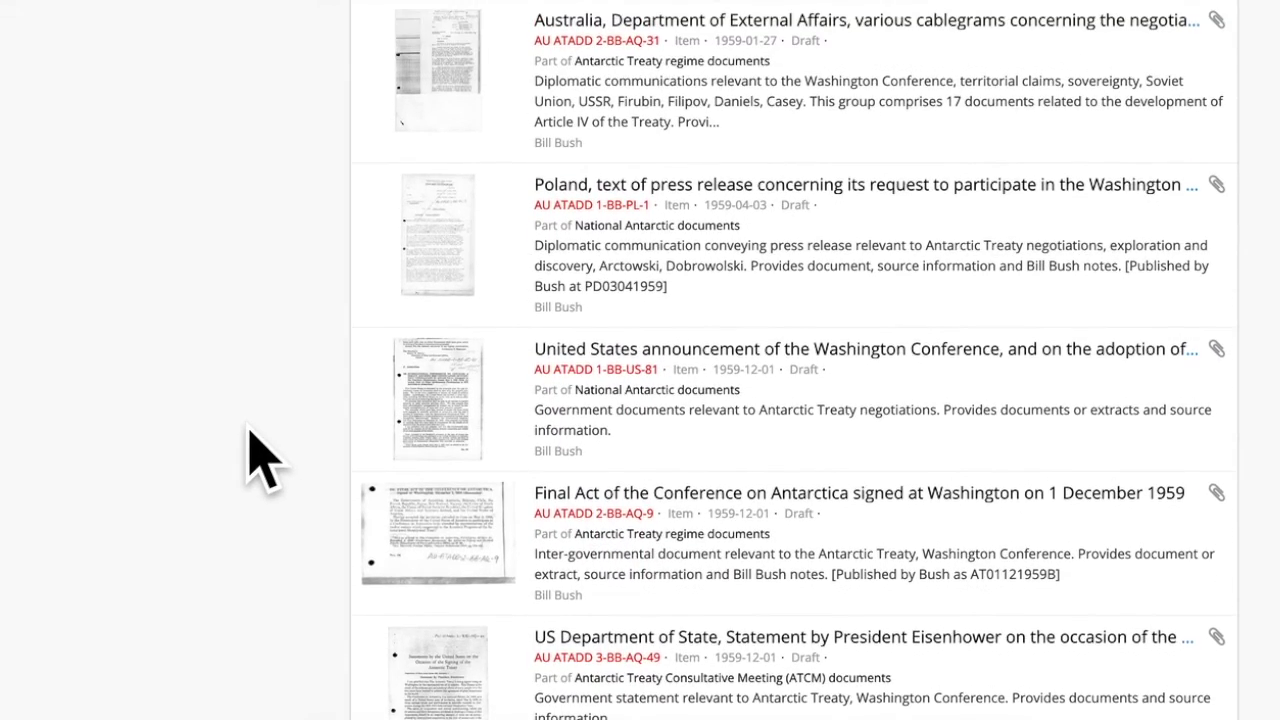
click(432, 405)
click(727, 492)
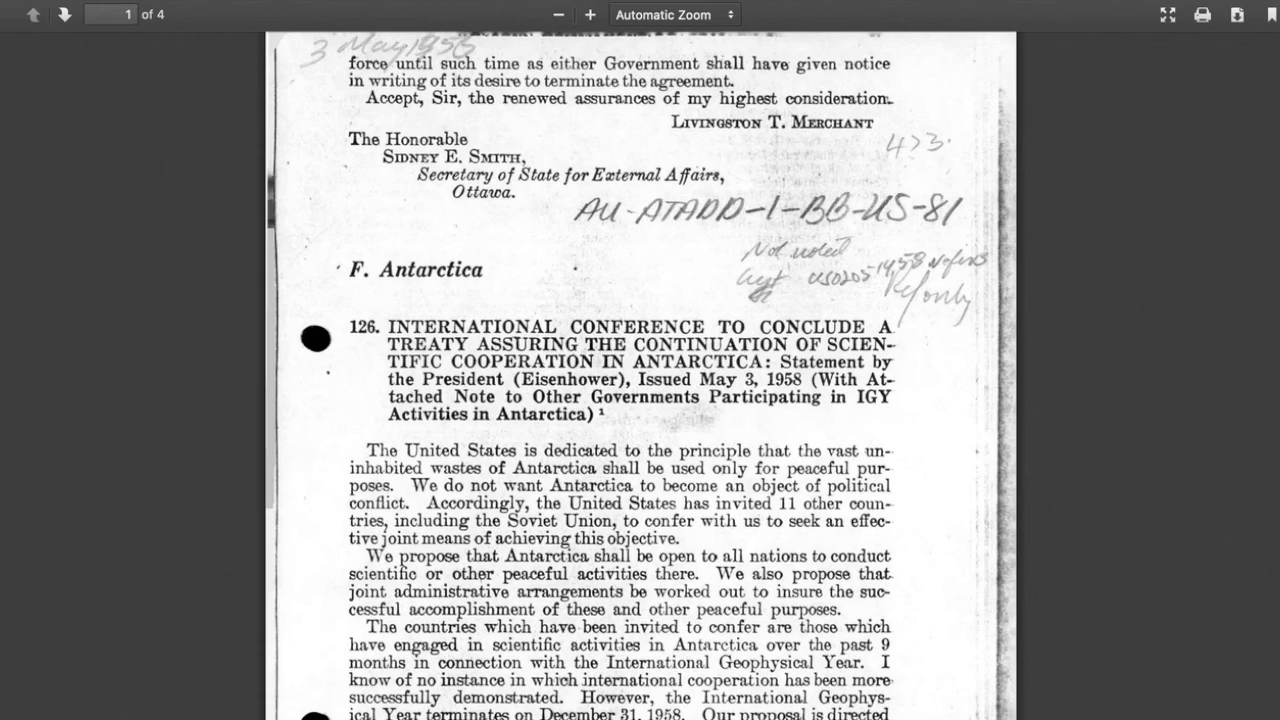
- Go to page 2 of 4, where Chile is listed among the invited nations
key(Page_Down)
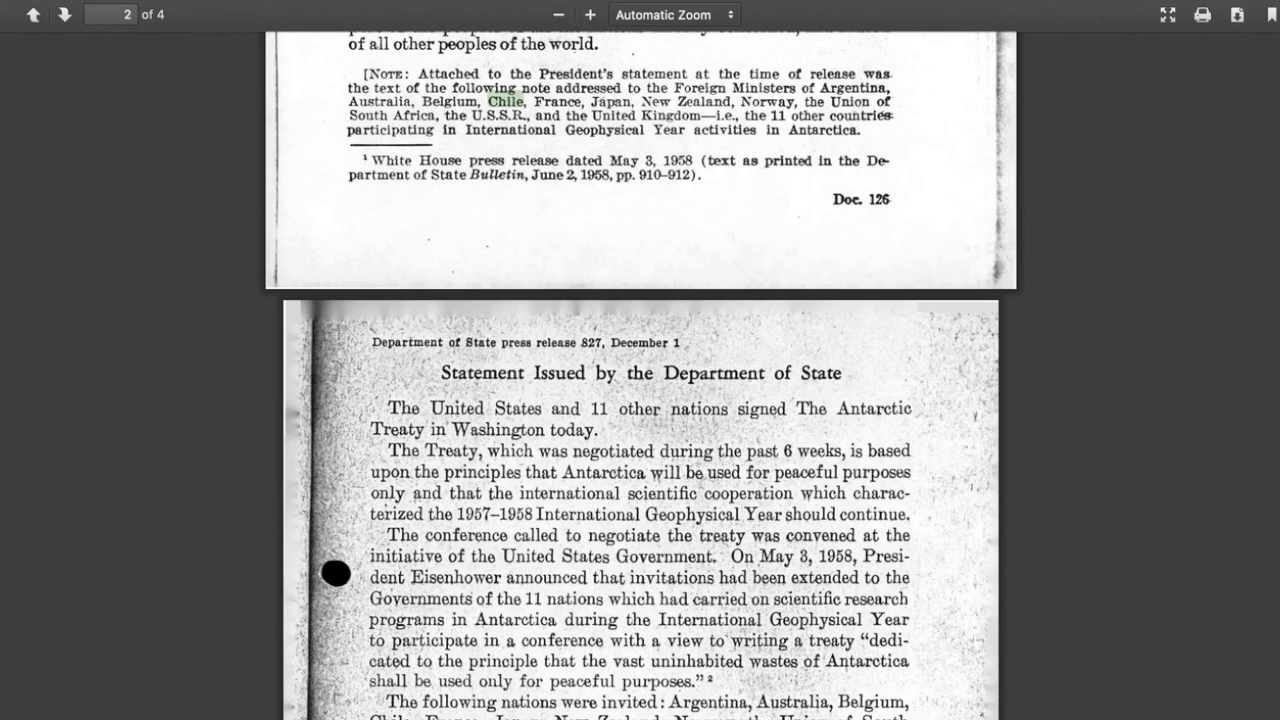
scroll(677, 225, down, 3)
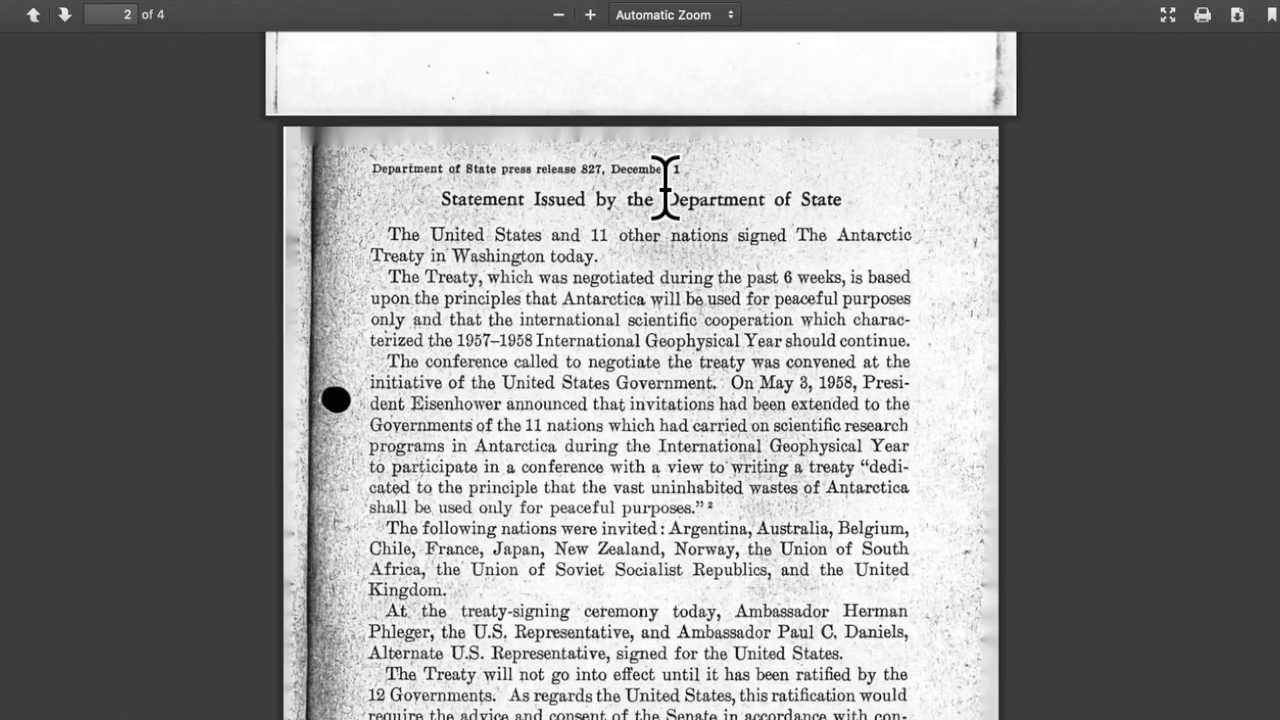
scroll(665, 187, up, 3)
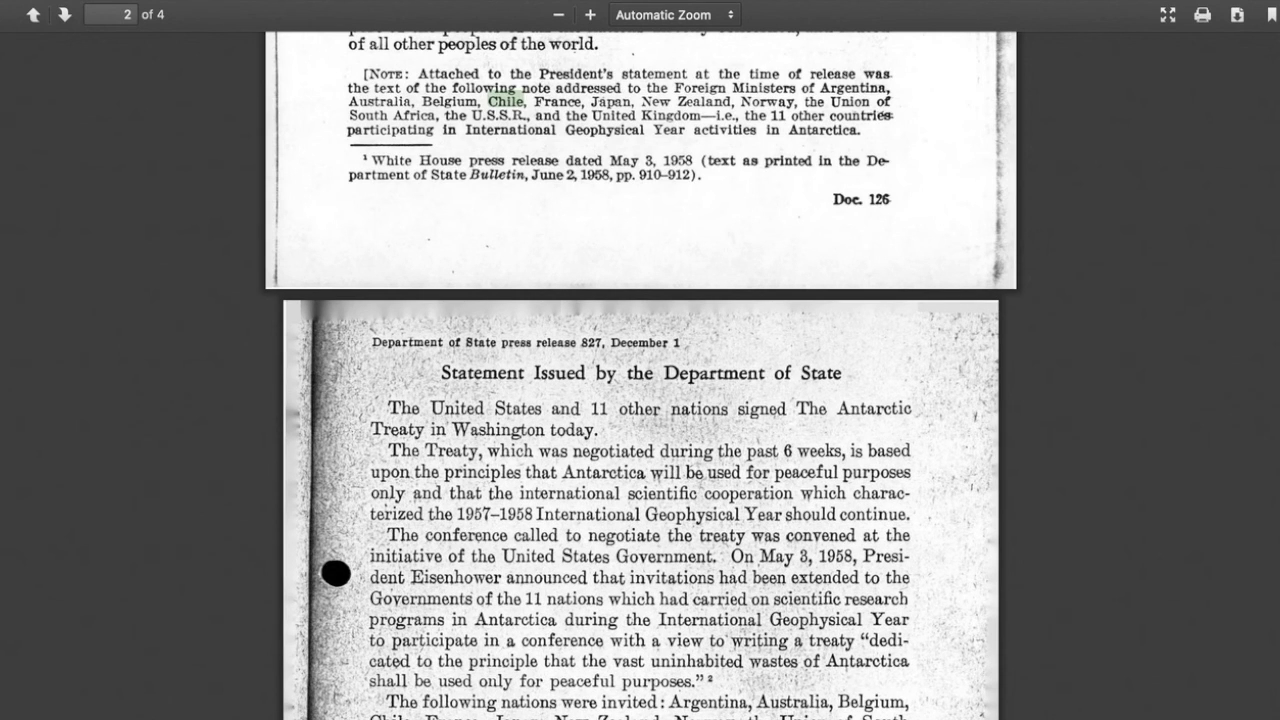